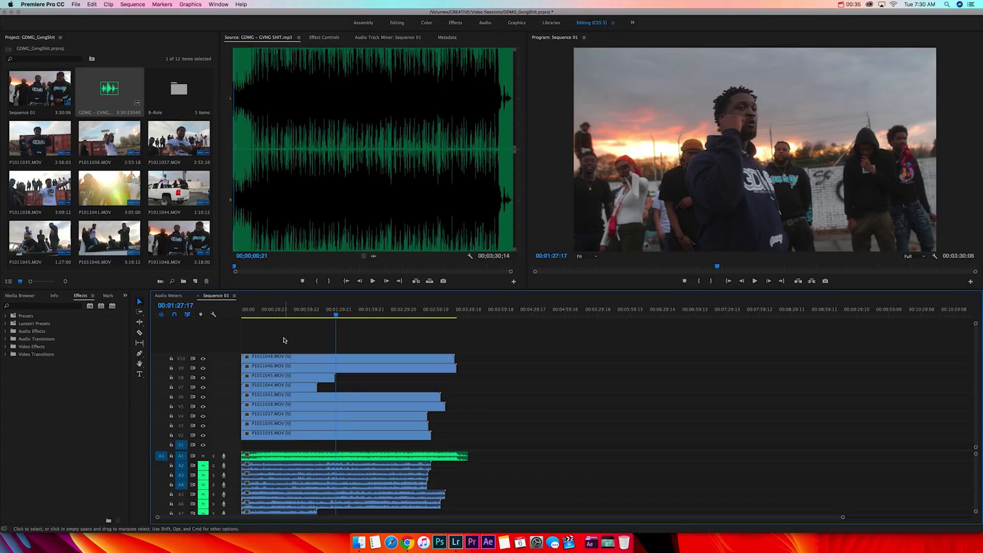
Unmute audio track A10, the camera audio of P1011048.MOV
scroll(269, 477, down, 5)
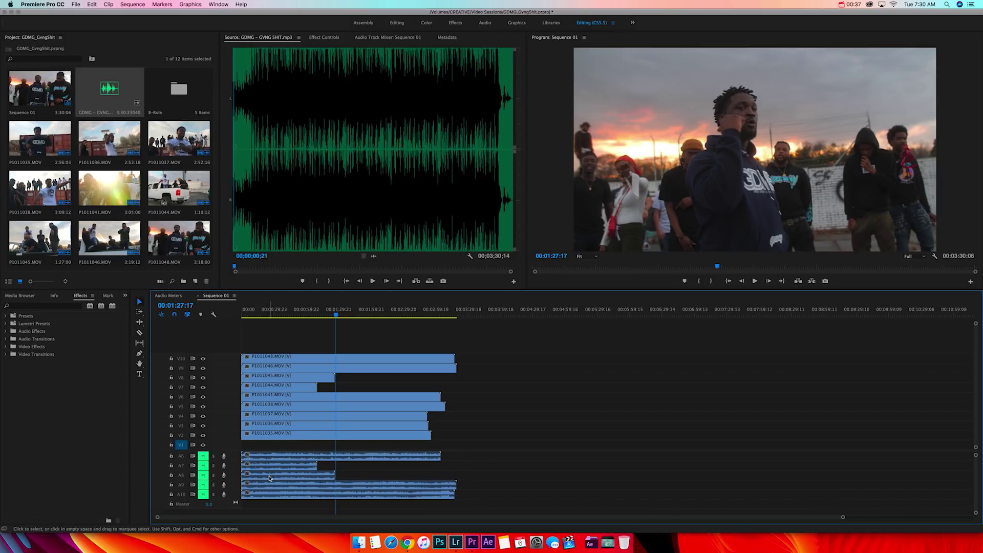
click(203, 495)
click(289, 360)
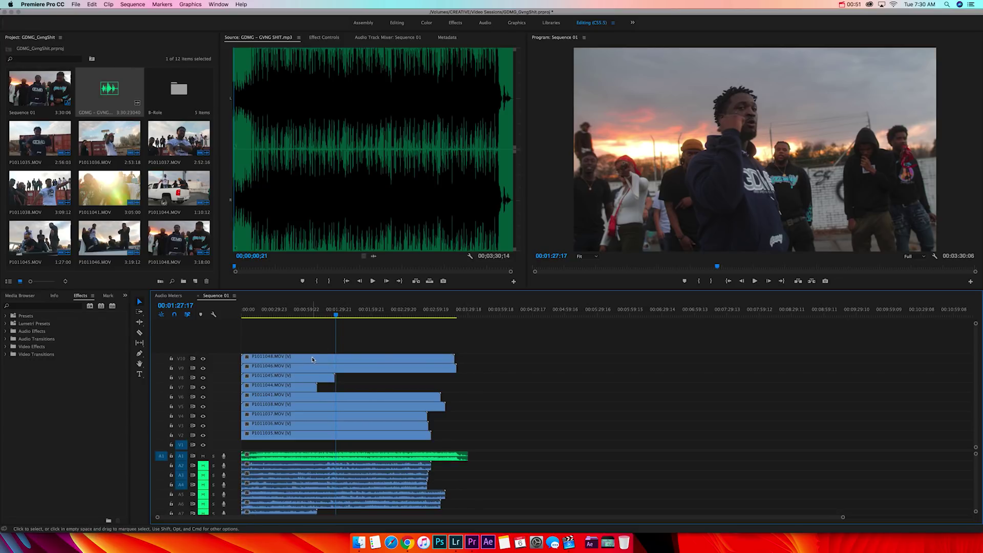
Synchronize P1011048.MOV on V10 with the song on A1, using Audio as the synchronize point with track channel 1
click(309, 359)
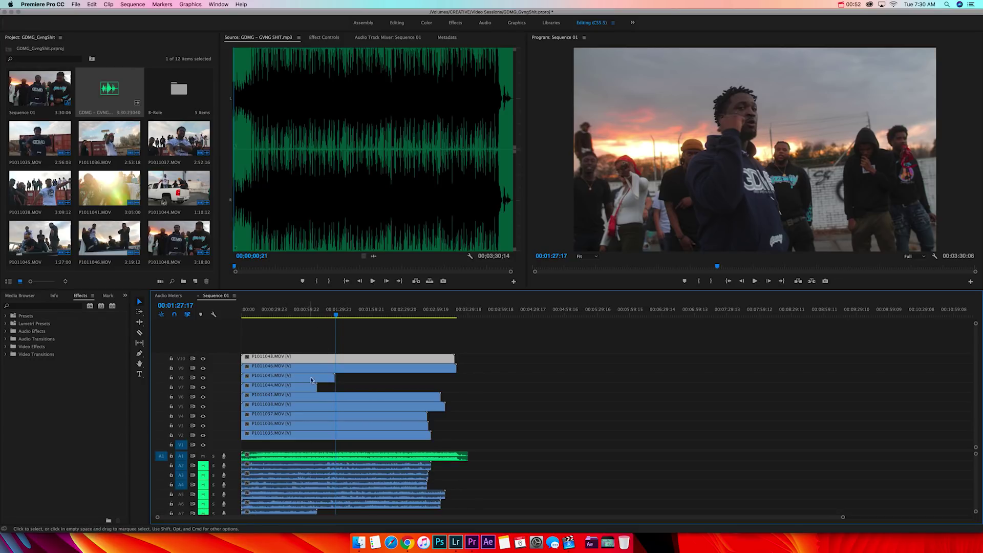
shift+click(318, 459)
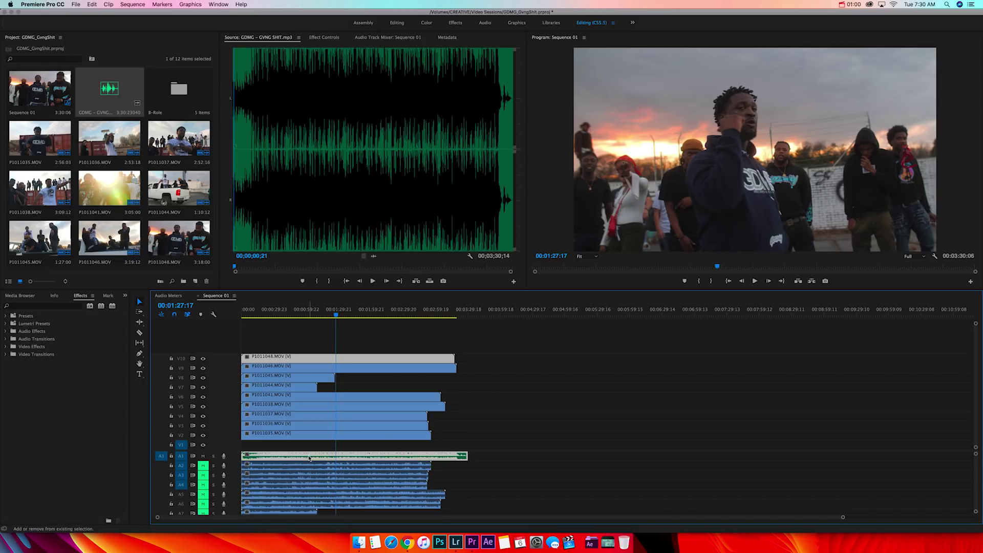
right_click(341, 361)
click(364, 330)
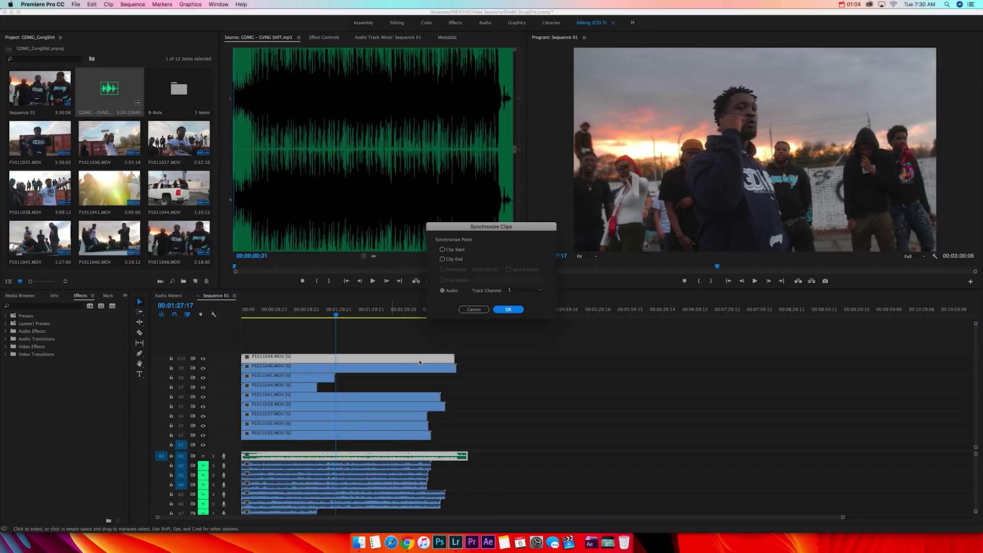
click(442, 290)
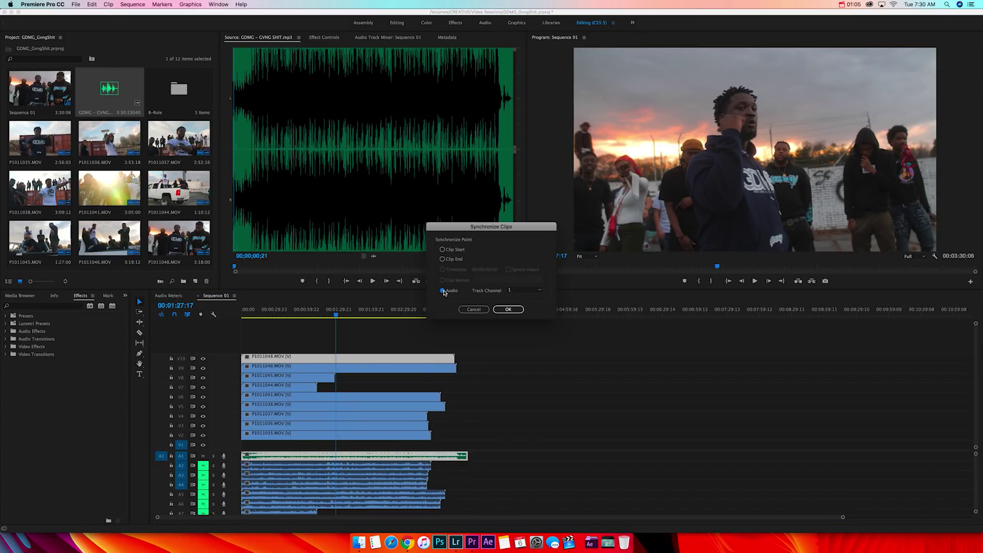
click(508, 310)
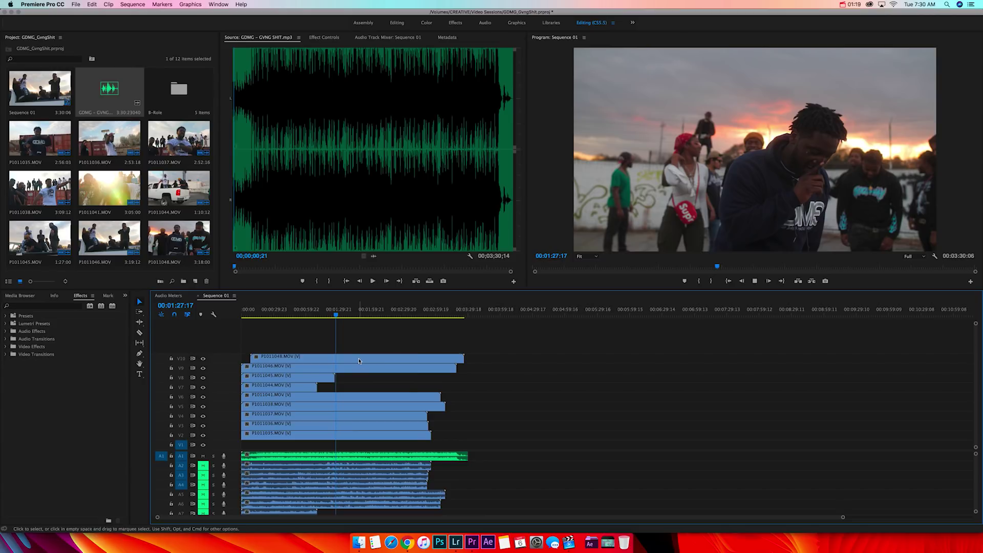
Play back the sequence to check the P1011048.MOV sync, and mute track A10 while unmuting track A9
key(space)
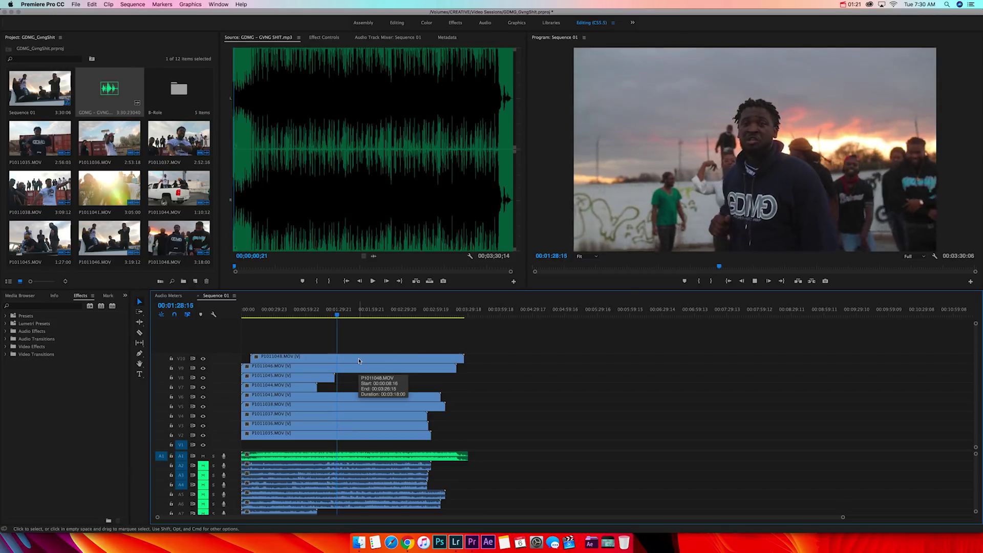
key(space)
scroll(202, 493, down, 5)
click(203, 494)
click(202, 484)
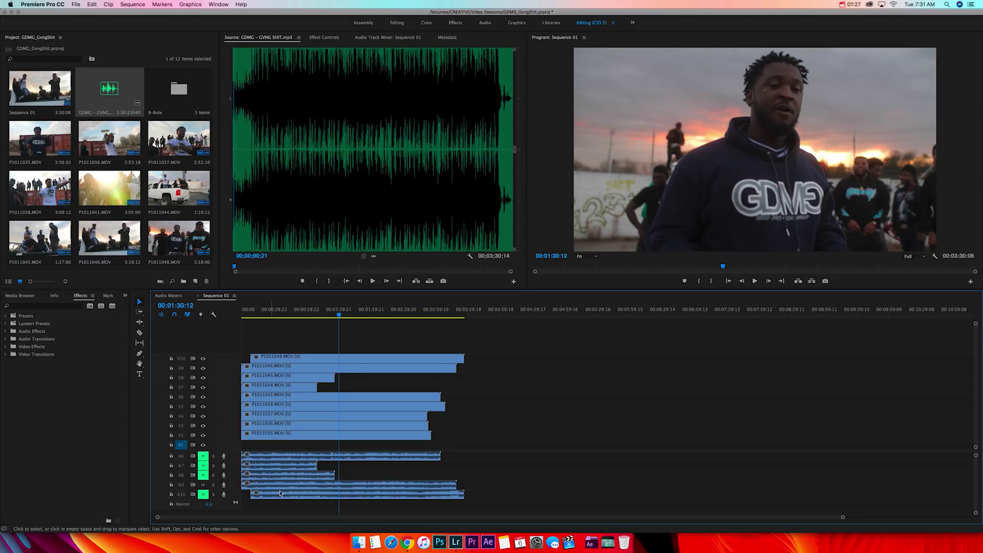
Synchronize P1011046.MOV on V9 with the song on A1 by audio, and clear the clip selection
click(293, 368)
scroll(312, 455, up, 5)
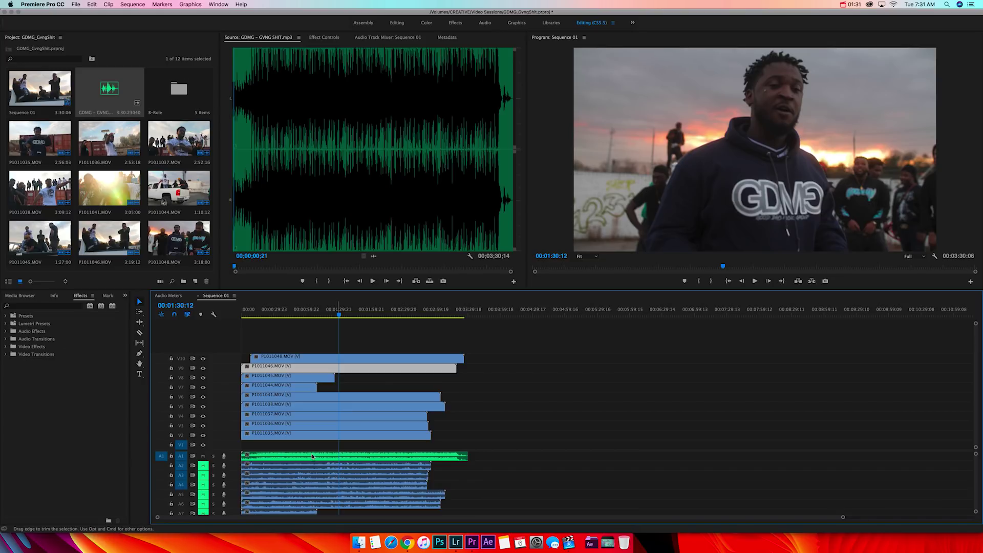
shift+click(307, 457)
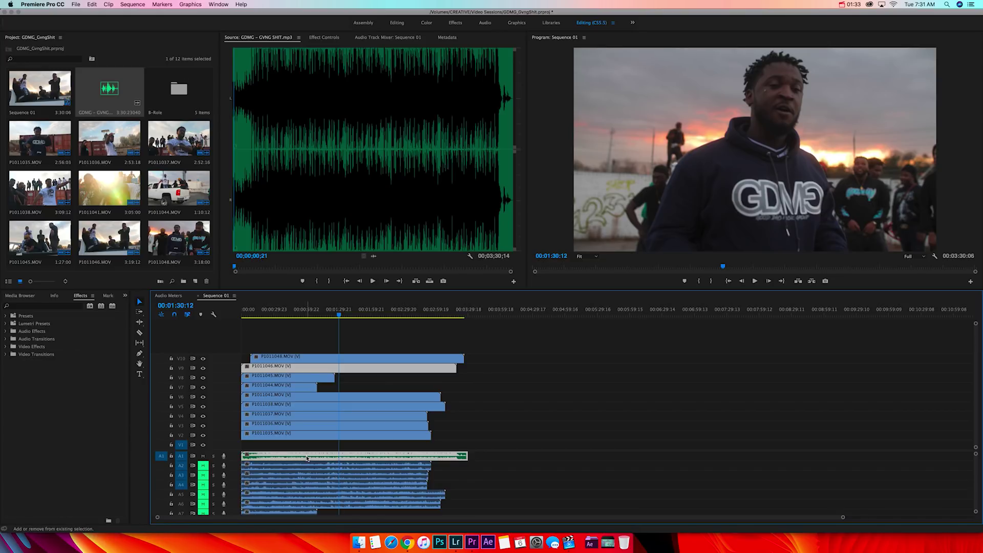
right_click(313, 456)
click(338, 330)
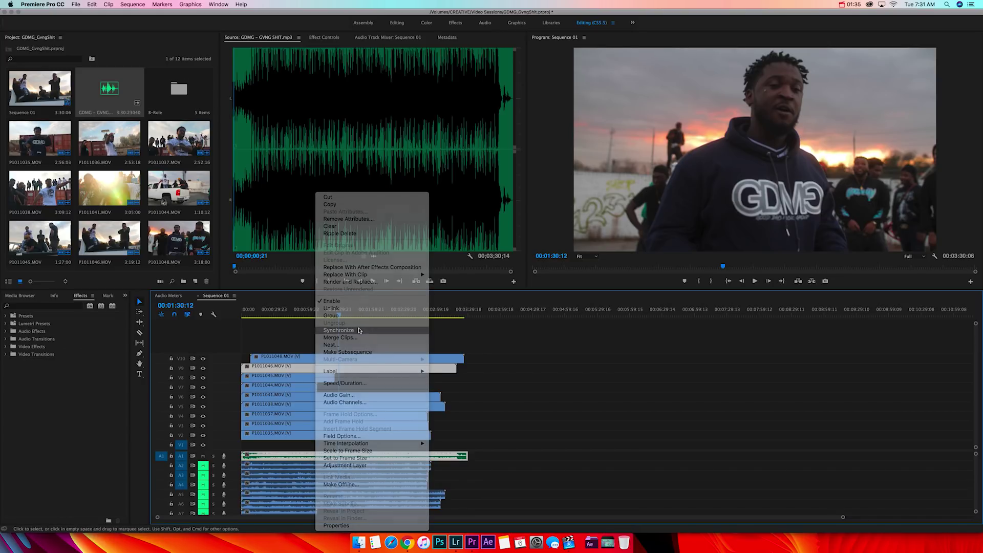
click(509, 309)
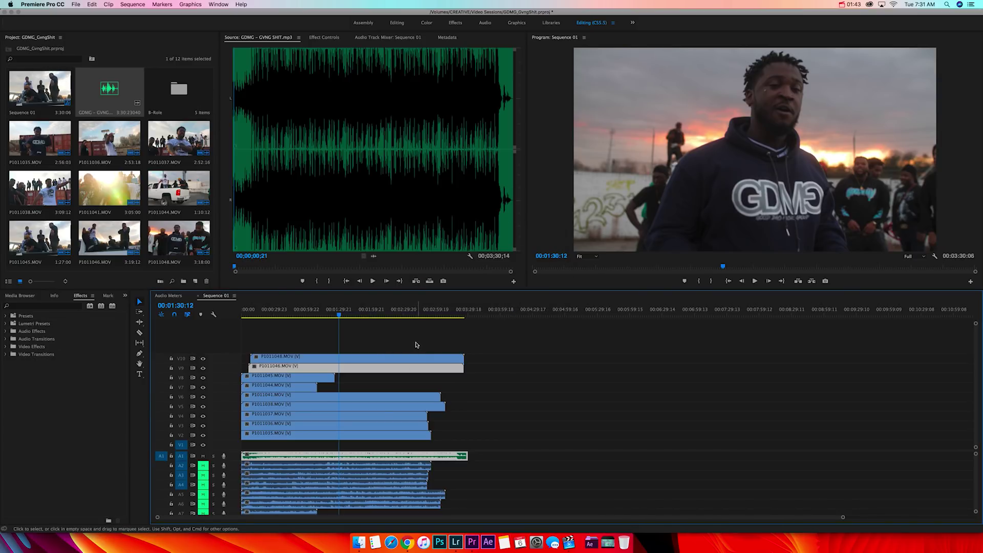
click(416, 344)
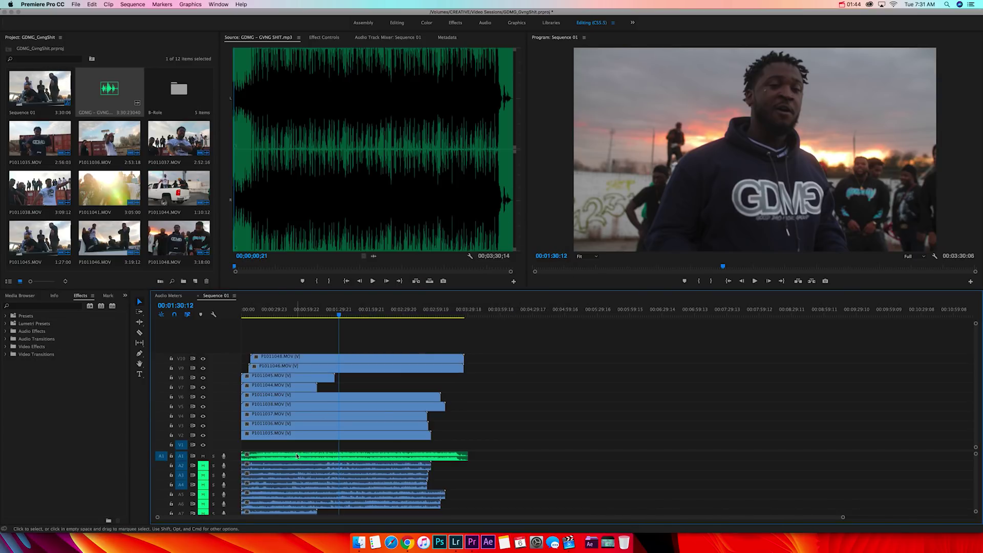
Play back the sequence to check the P1011046.MOV sync, and switch the mutes of the lower camera audio tracks
key(space)
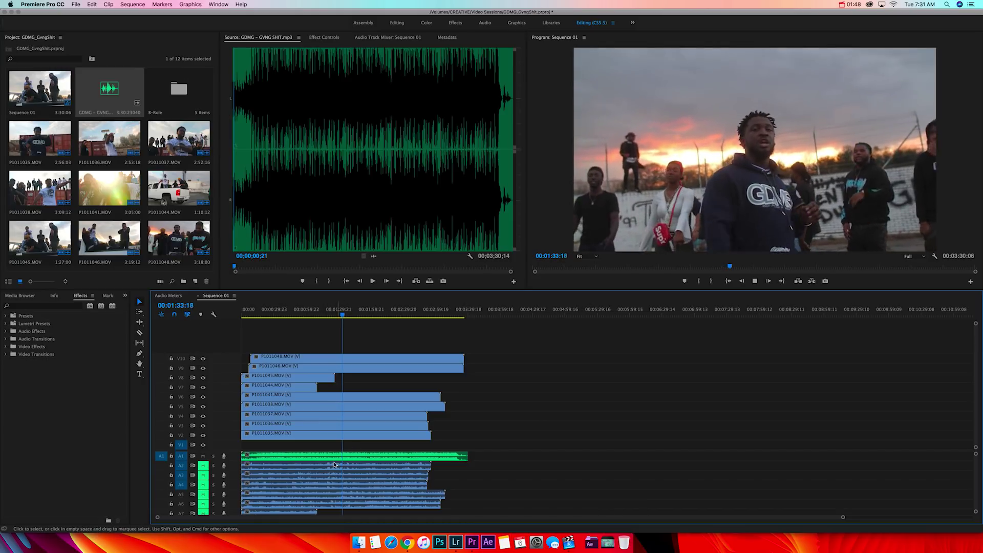
key(space)
scroll(244, 484, down, 3)
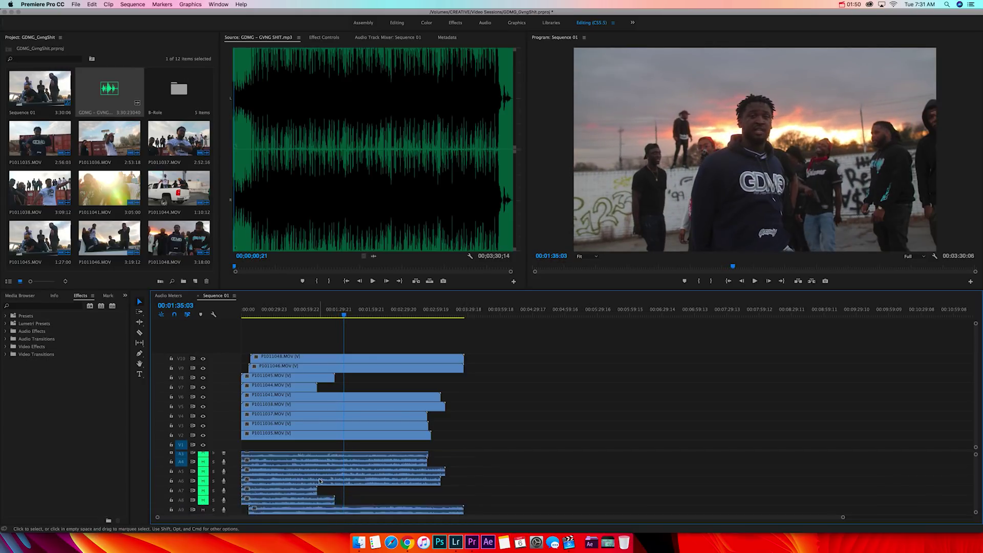
click(202, 483)
click(202, 493)
click(273, 313)
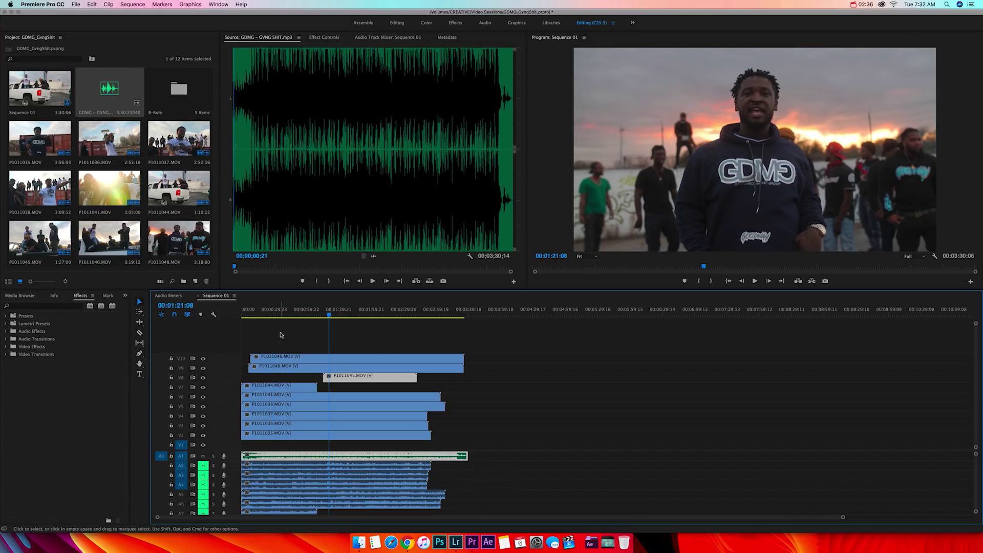
click(279, 335)
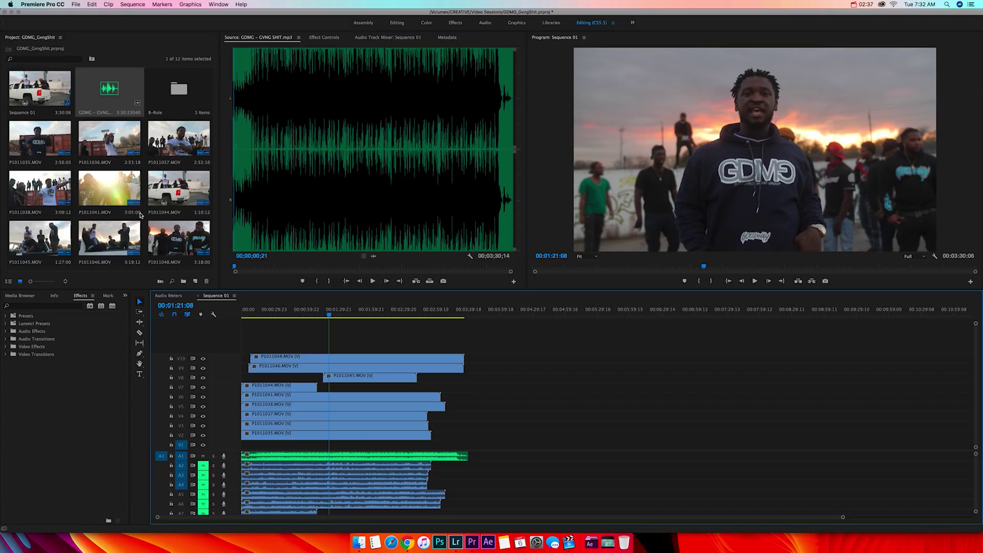
Open P1011035.MOV in the Source monitor, move its In point back to near the clip's start and play it
double_click(37, 140)
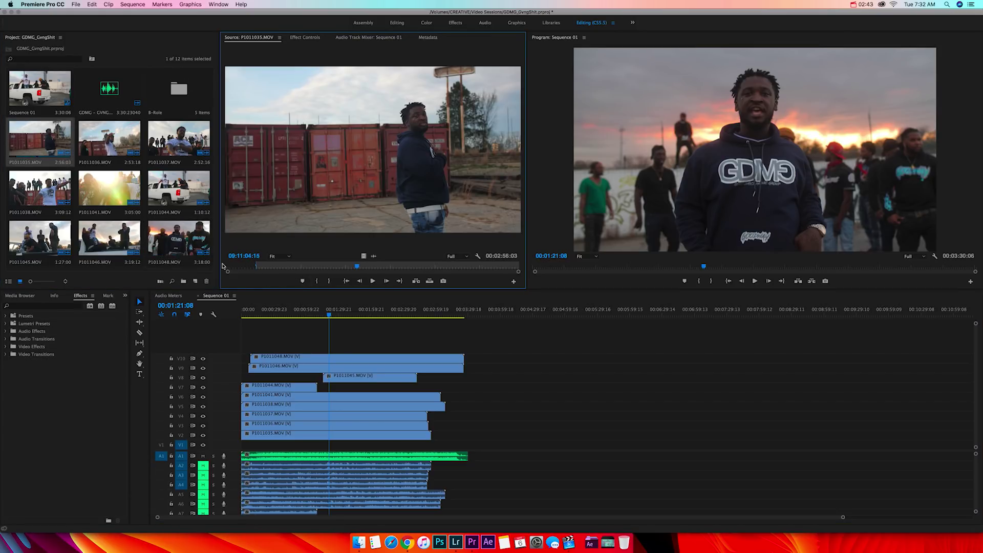
drag(257, 266, 235, 266)
key(space)
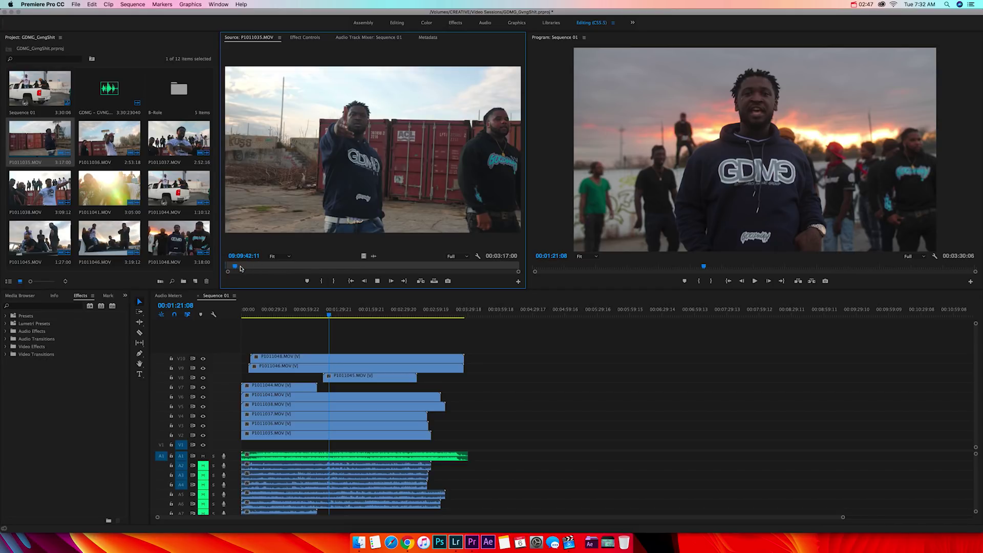
key(space)
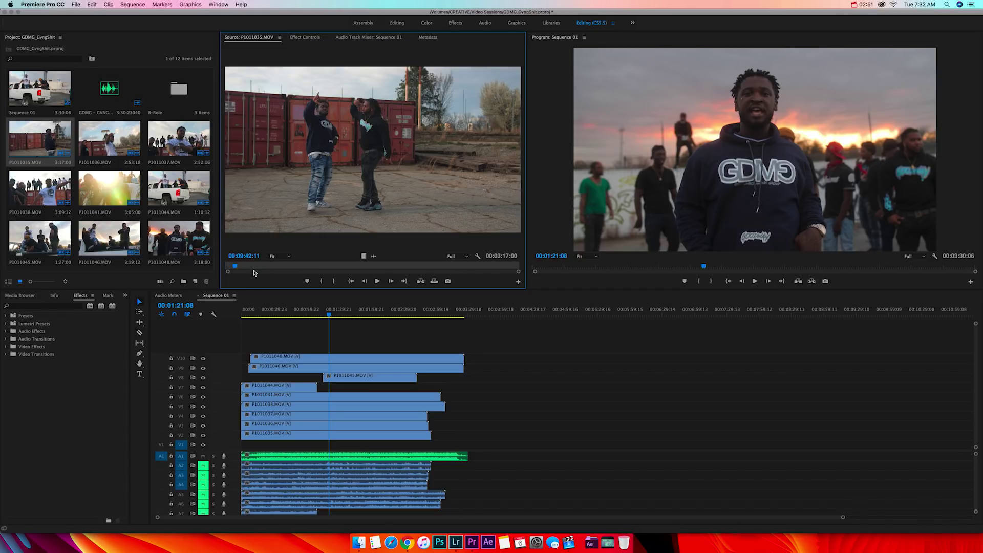
Play the sequence from about 00:00:10, and mark a new In point in P1011035.MOV while it plays
click(253, 314)
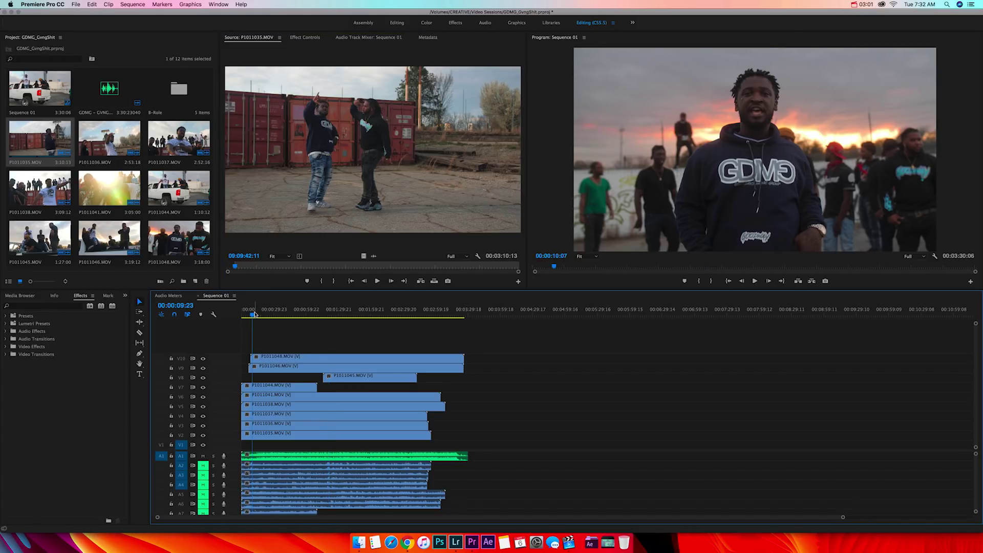
key(space)
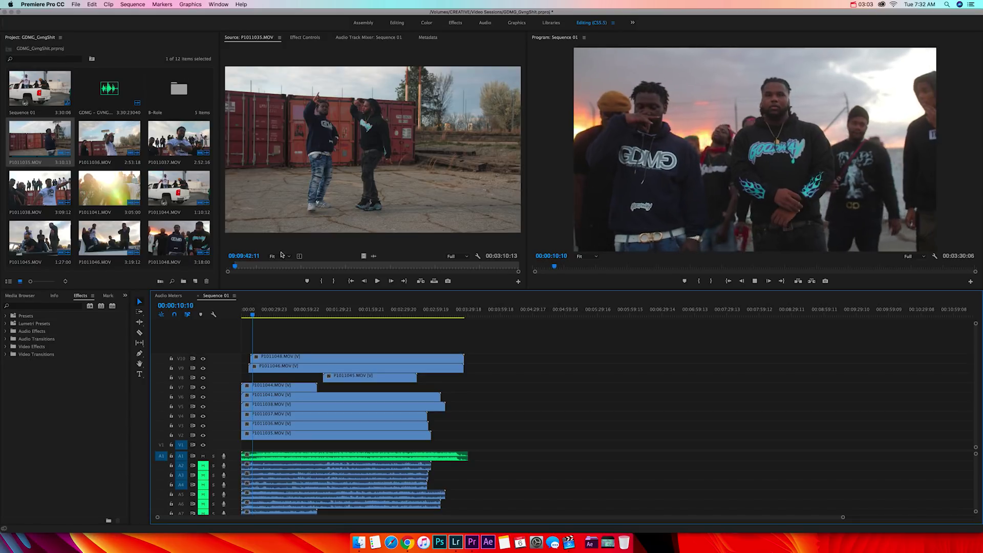
click(244, 266)
key(XF86AudioRaiseVolume)
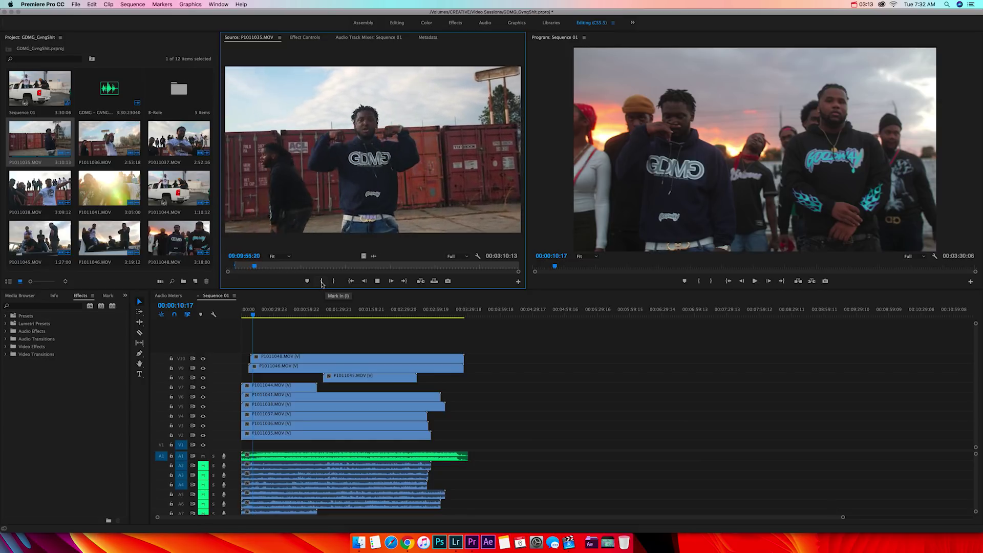
click(321, 281)
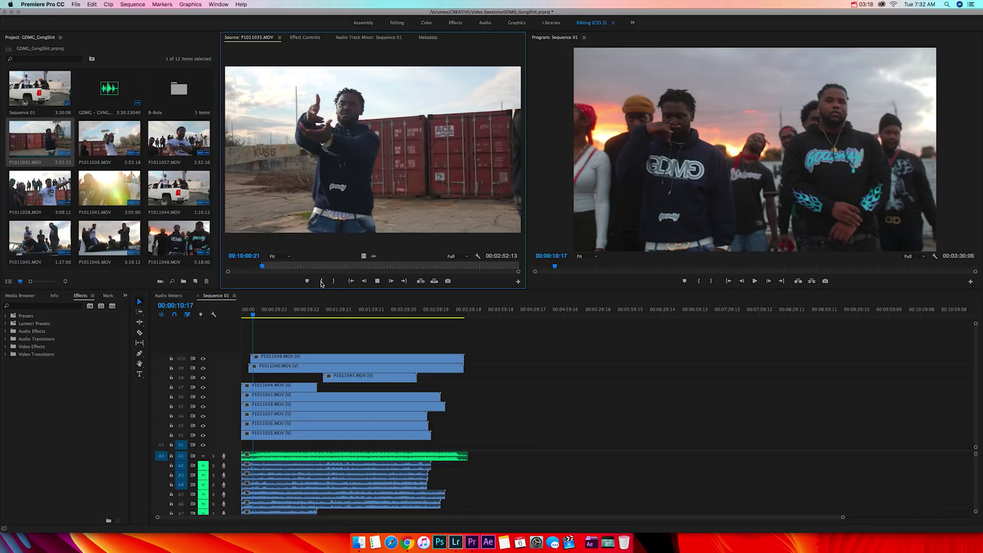
Replay P1011035.MOV around its In point, and play the sequence from 00:00:10:17 to compare it with the song
click(259, 266)
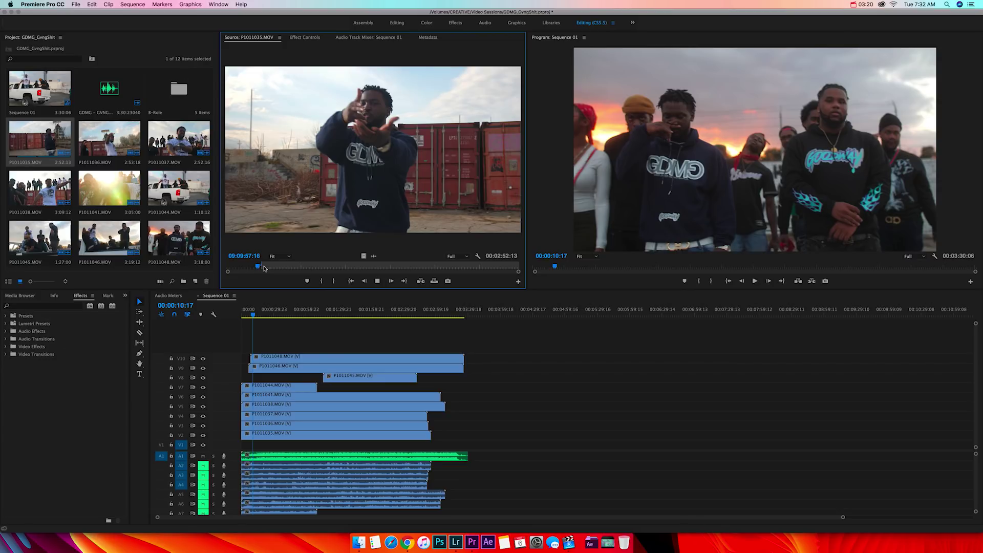
key(space)
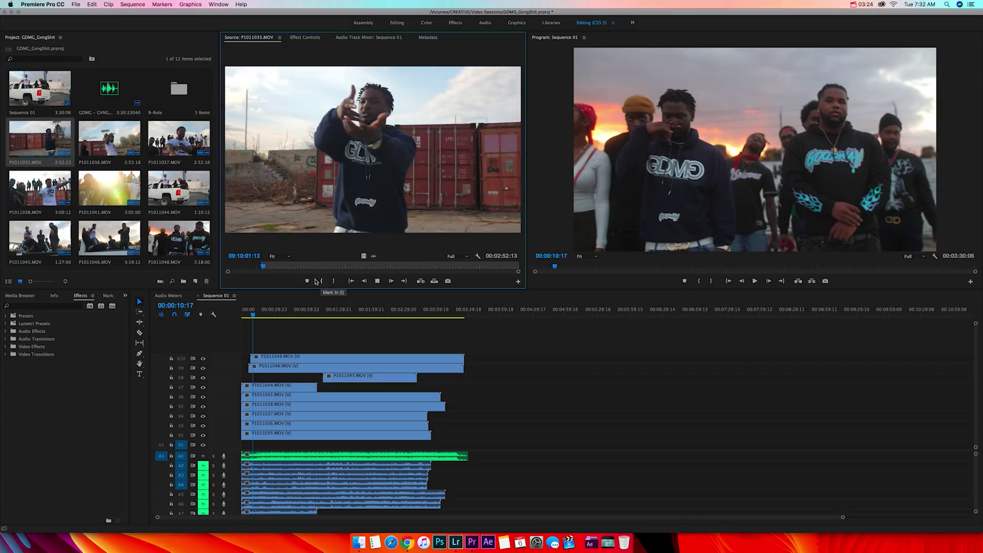
key(space)
click(259, 333)
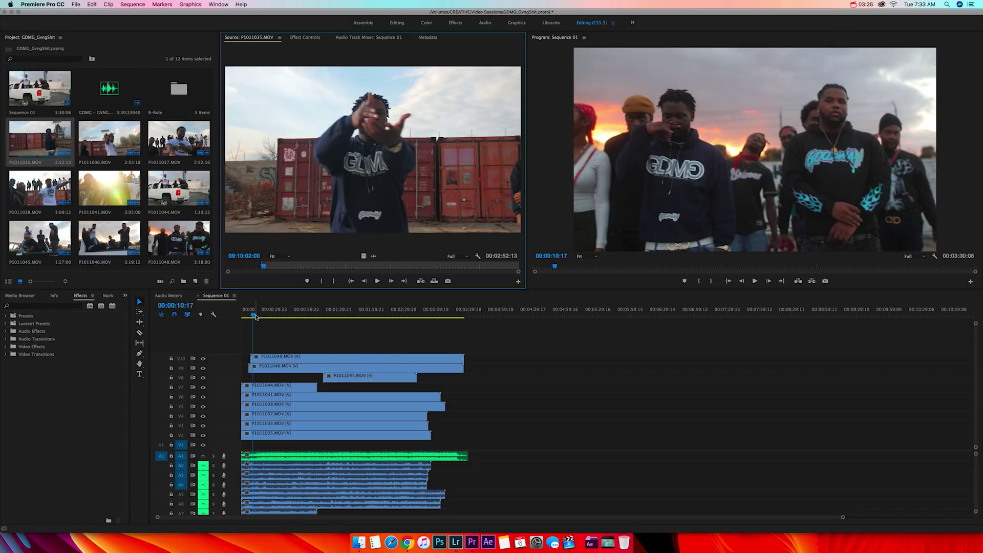
key(space)
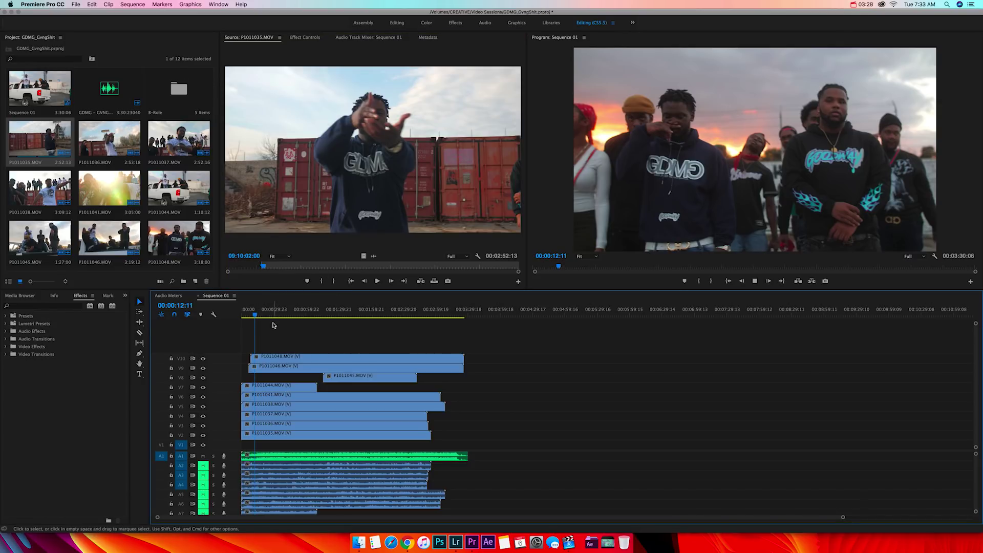
click(266, 316)
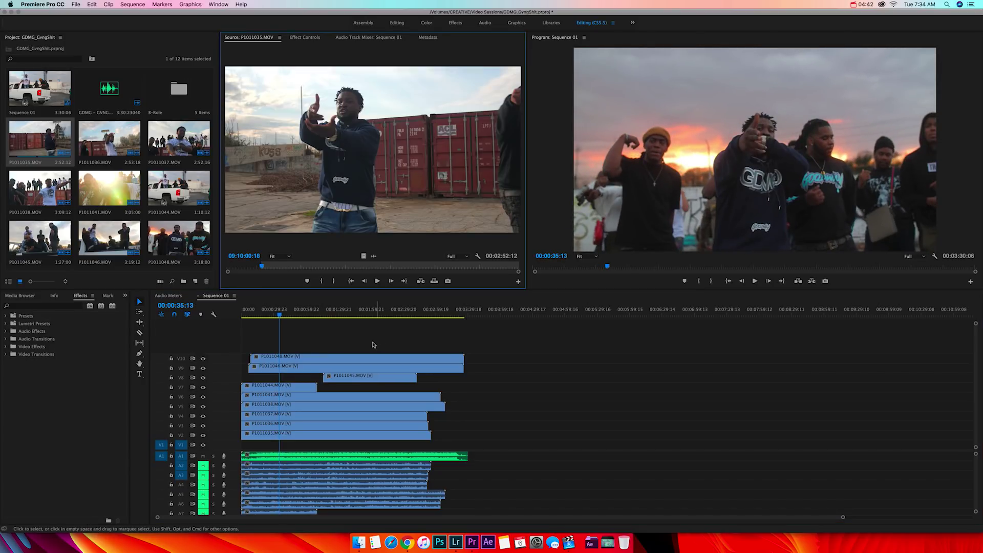
Delete all camera clips from the sequence, keeping only the song, and play the song up to about 00:00:35:15
drag(373, 344, 287, 449)
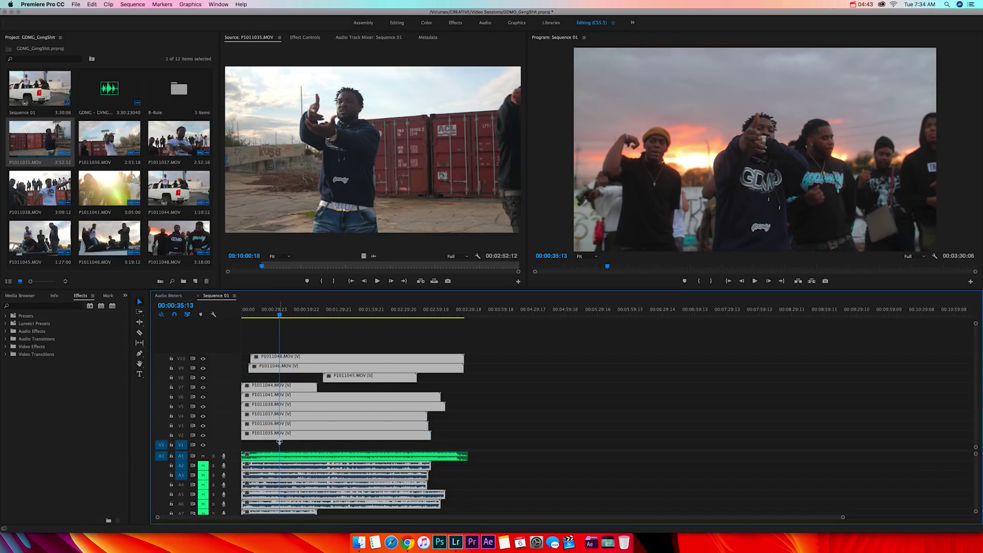
key(Delete)
click(277, 313)
key(space)
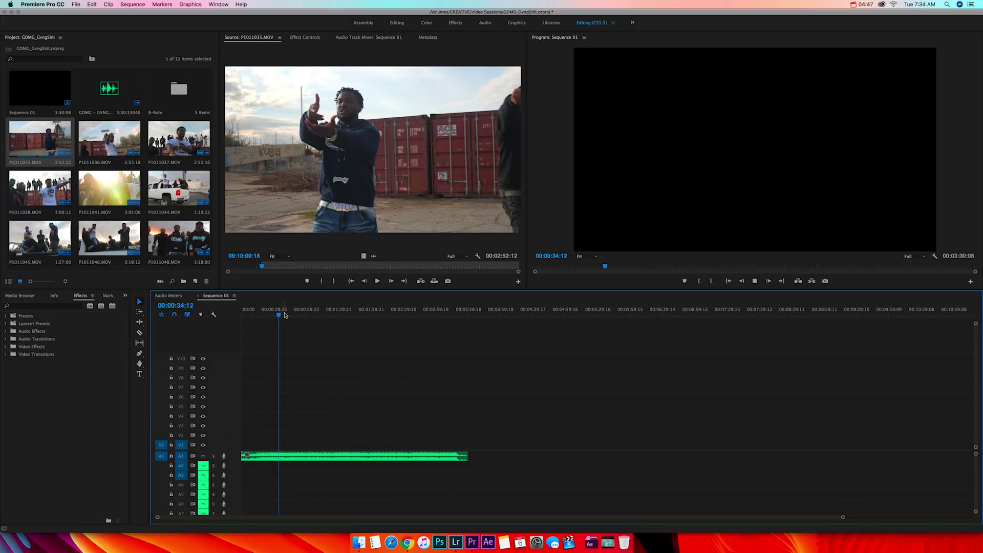
key(space)
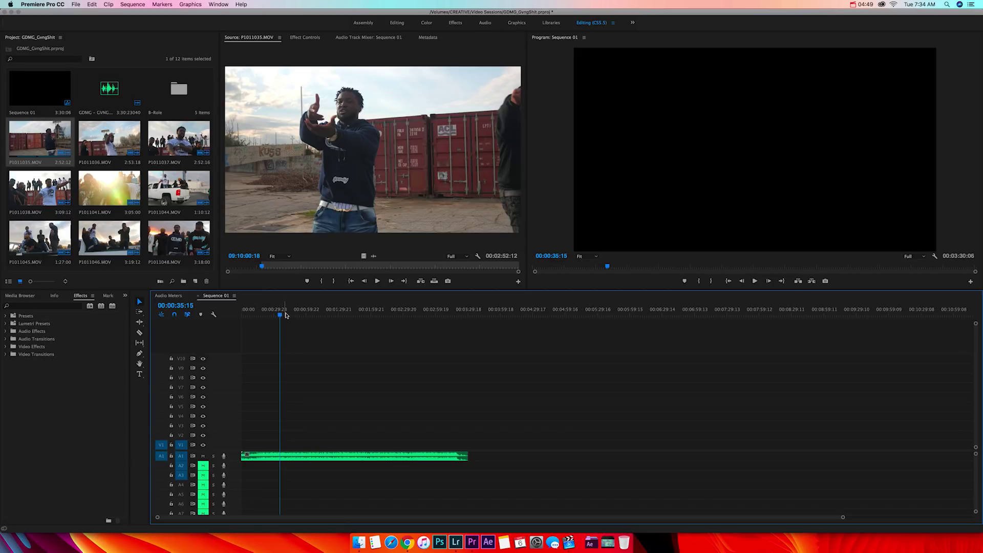
Place P1011035.MOV on V2 starting at about 00:00:35:15 and play it against the song
drag(326, 364, 281, 432)
key(space)
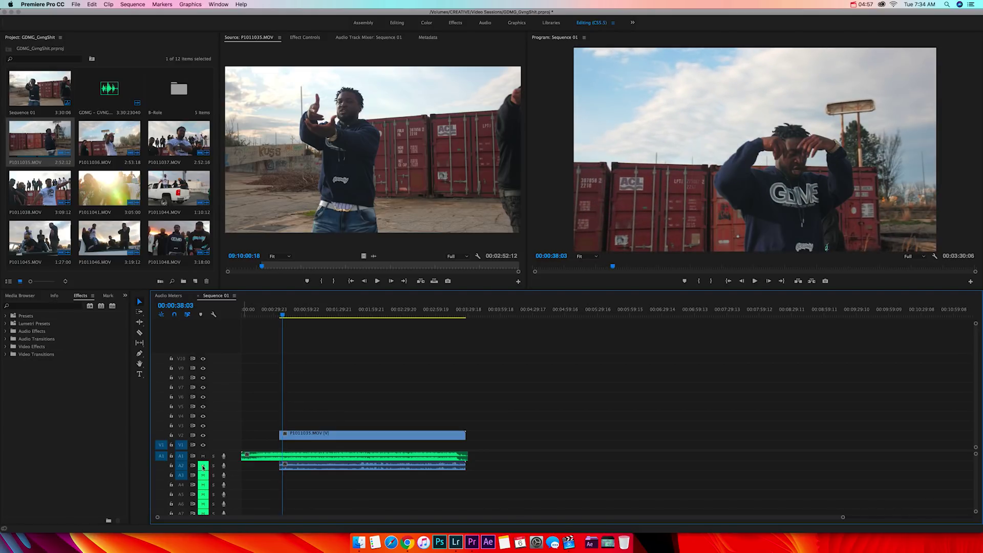
click(306, 436)
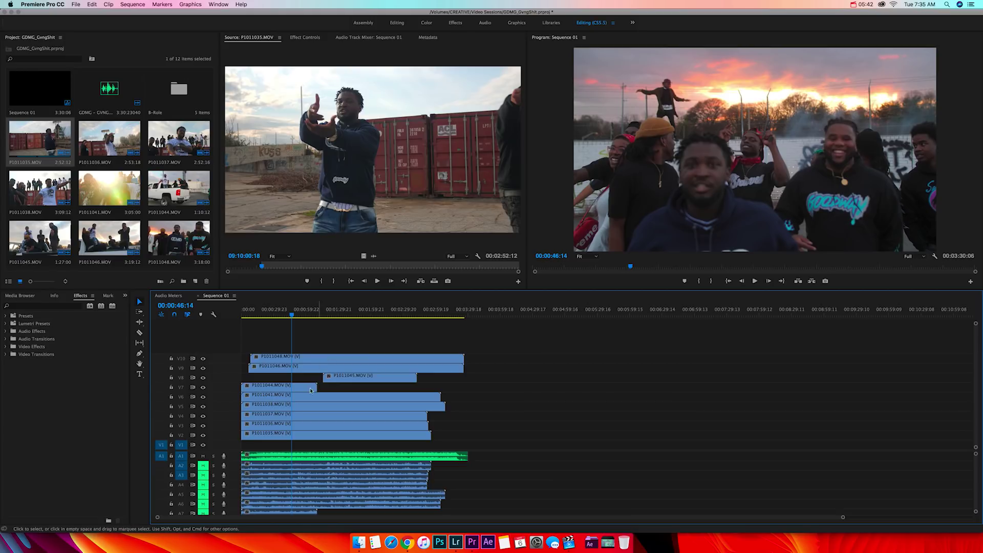
Synchronize all camera clips together with the song on A1 by audio, using track channel 1
drag(307, 344, 352, 450)
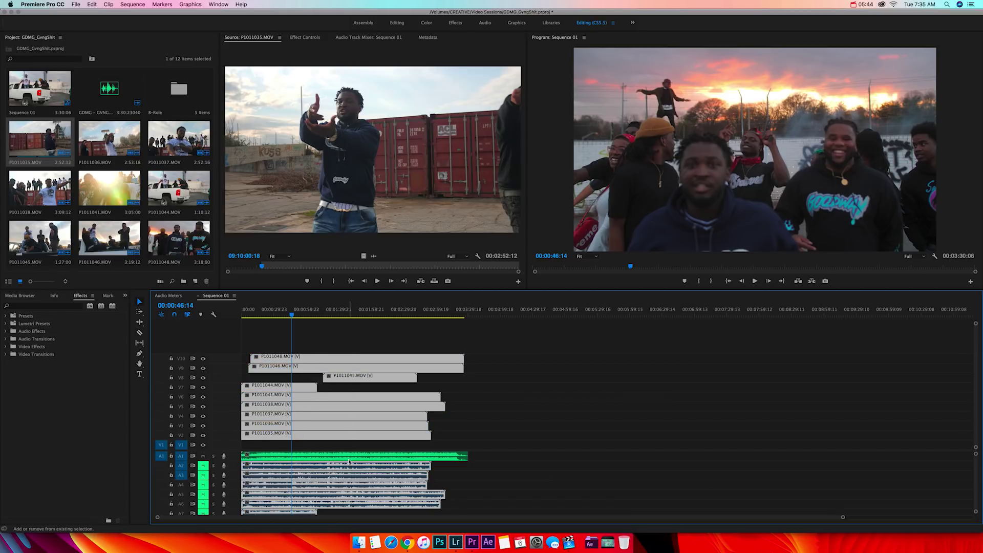
right_click(346, 396)
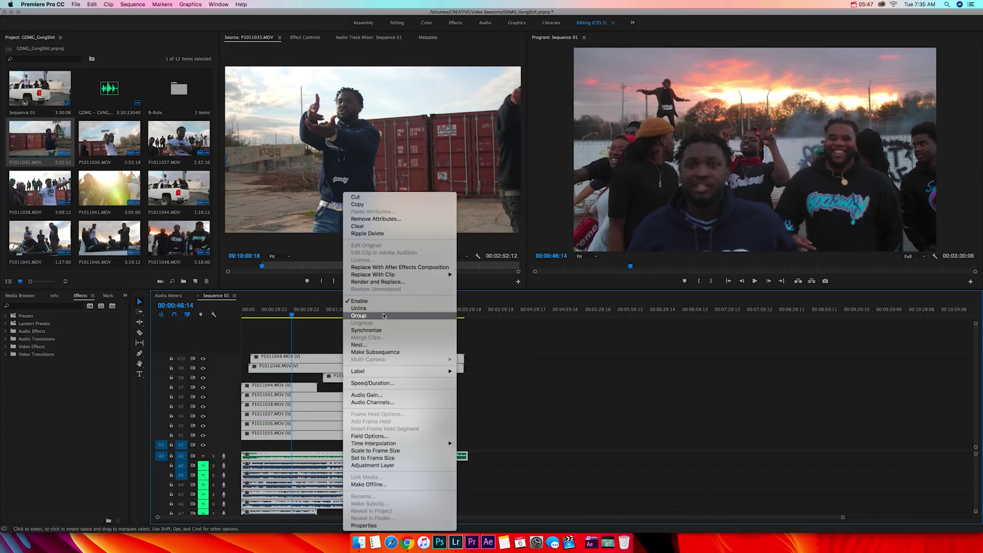
click(377, 332)
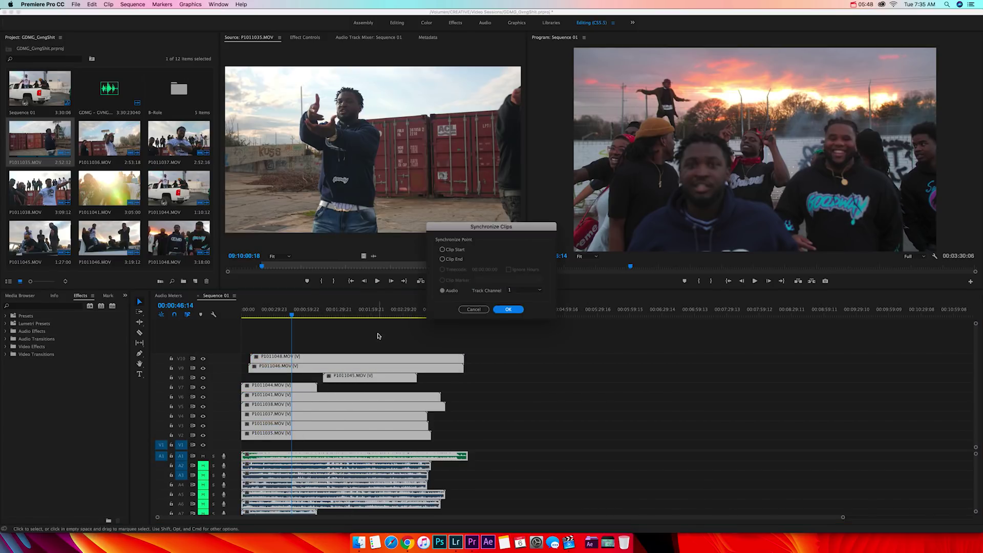
click(513, 311)
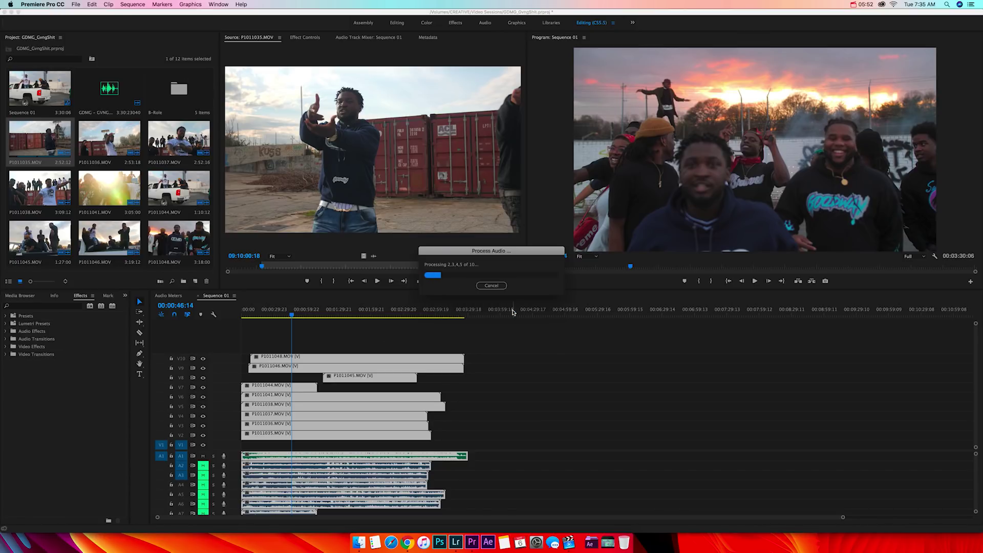